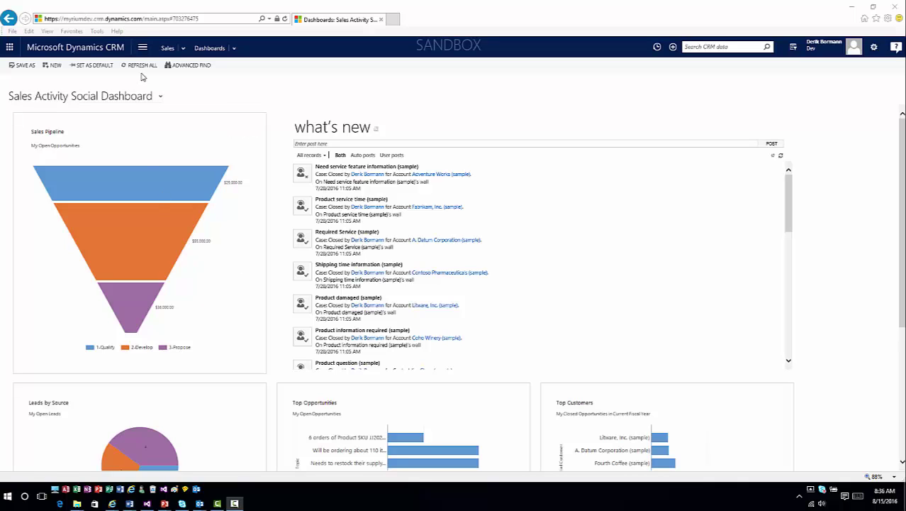
Open the System Settings from the Administration area of the CRM settings
click(142, 49)
click(376, 78)
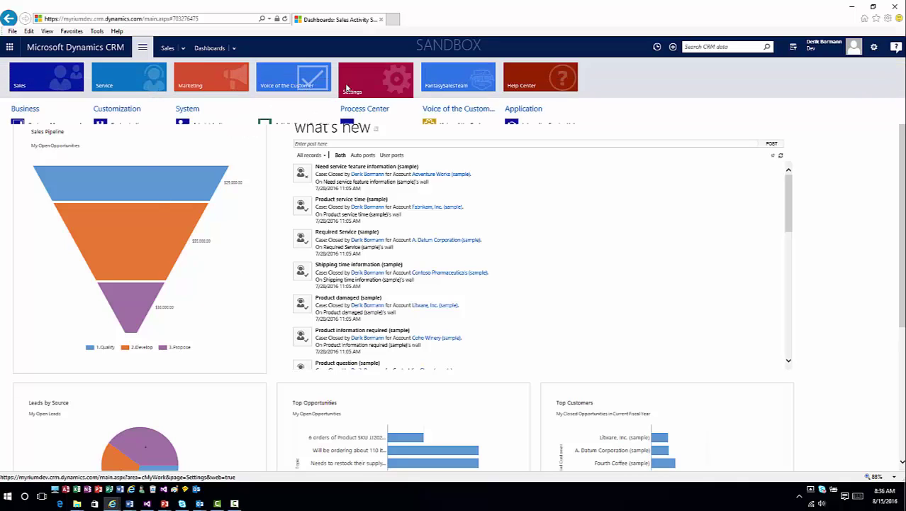
click(241, 125)
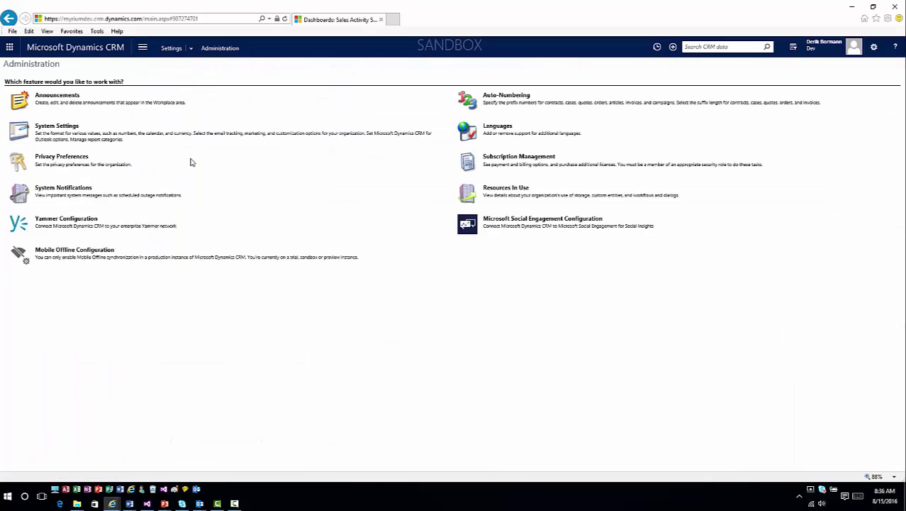
click(51, 129)
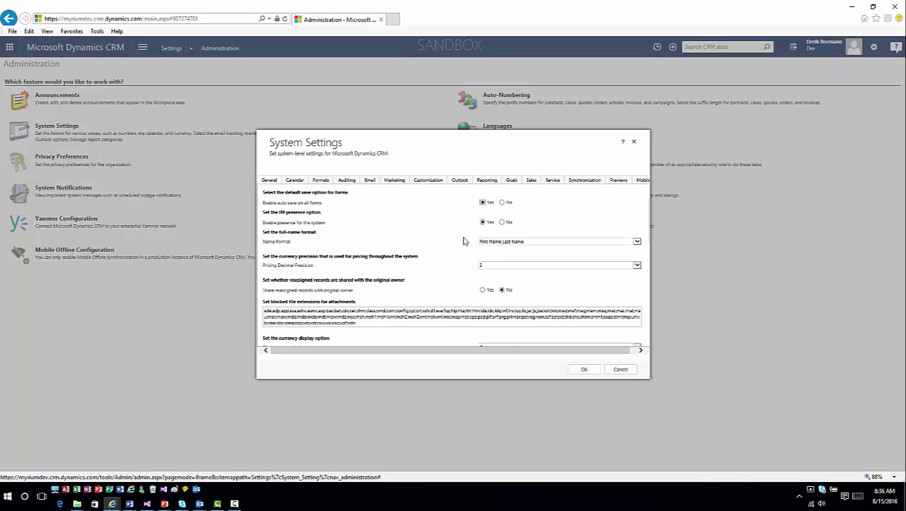
Enable the Dynamics CRM Text Analytics Preview among the preview features, consent to data sharing, and save the system settings
click(617, 180)
scroll(426, 248, down, 3)
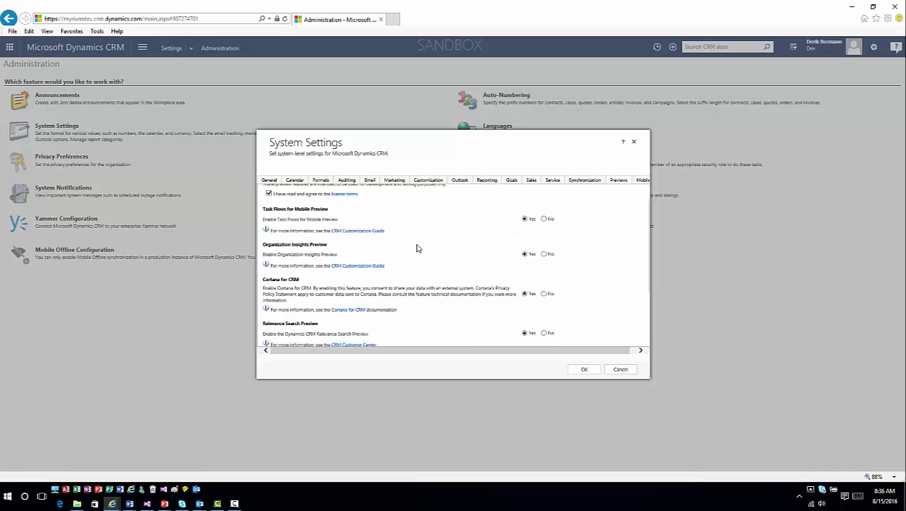
scroll(417, 248, down, 1)
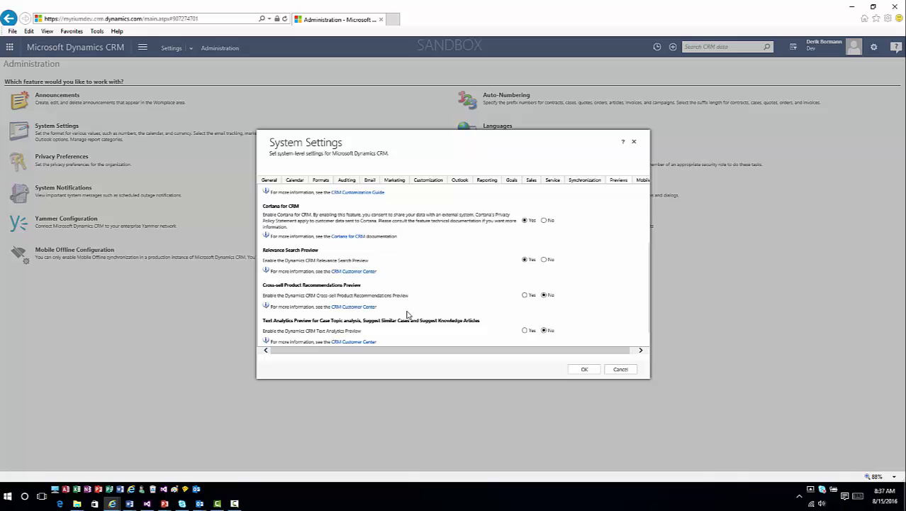
click(524, 332)
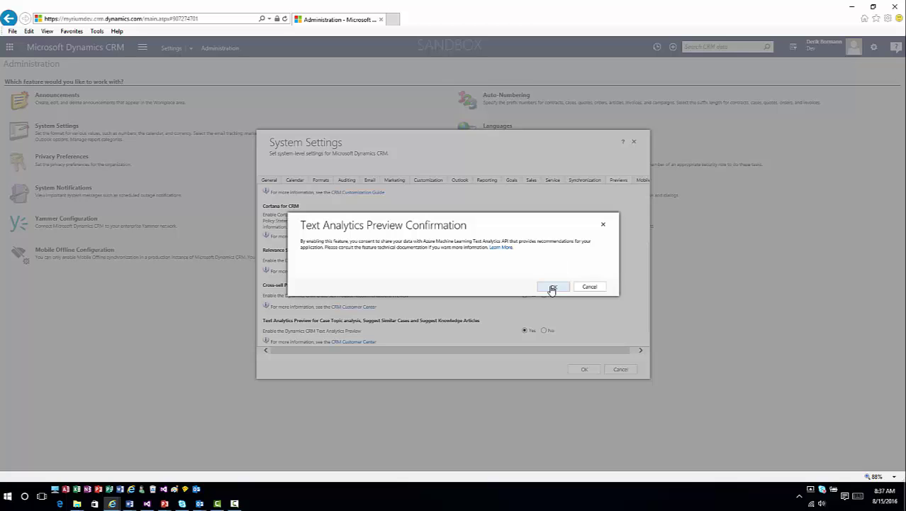
click(553, 288)
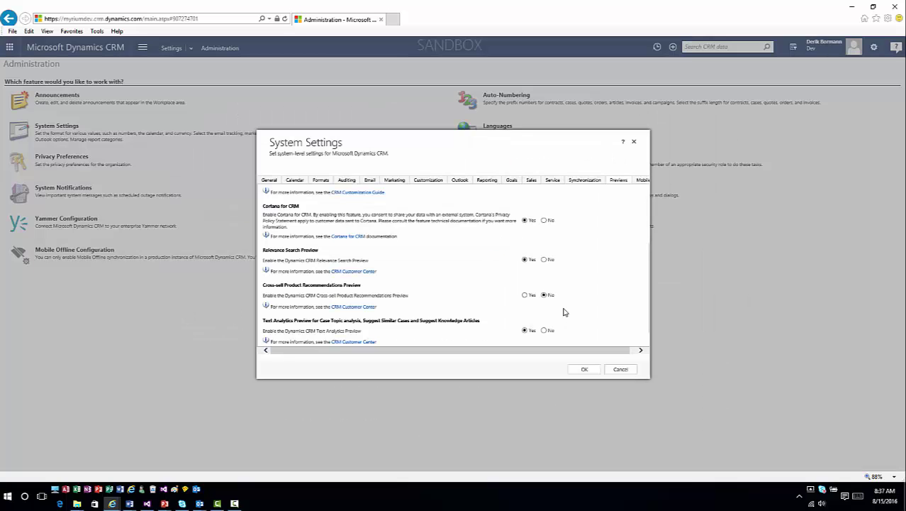
click(586, 370)
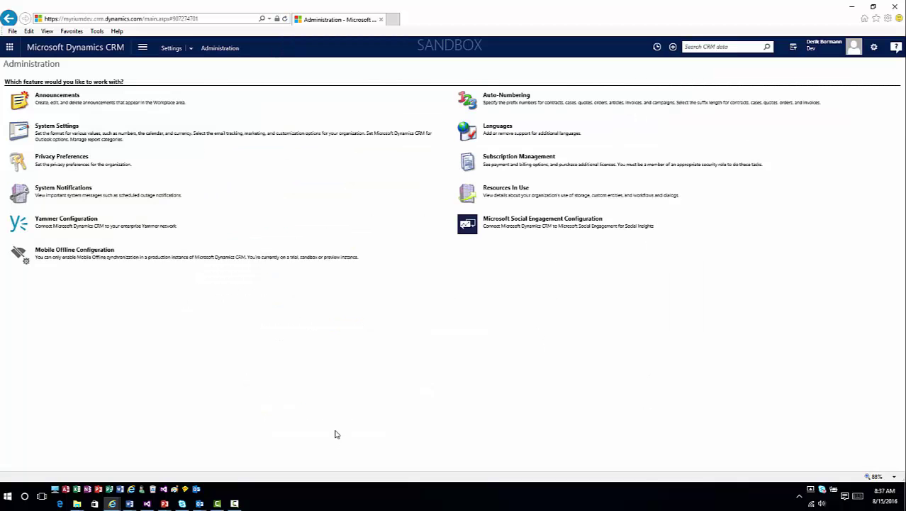
Reload the Administration page and examine the Azure Machine Learning Text Analytics Service Configuration record, returning to Administration
key(F5)
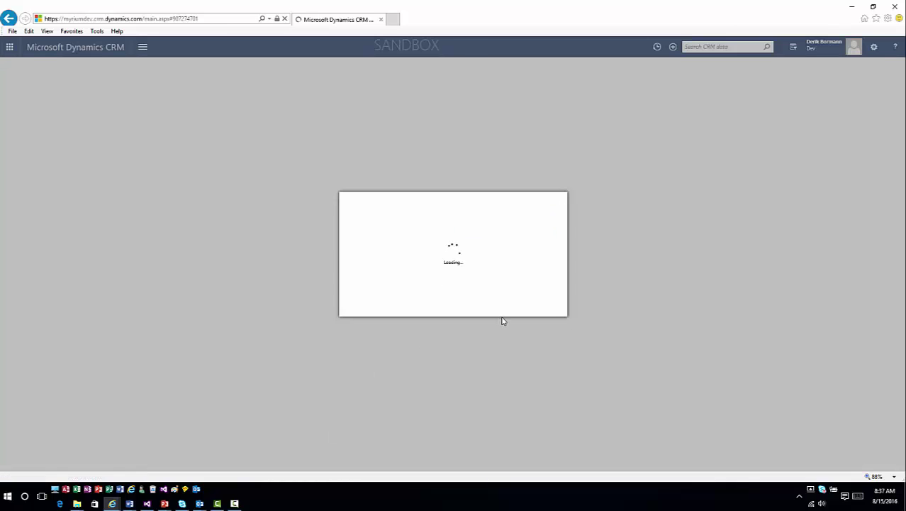
click(544, 312)
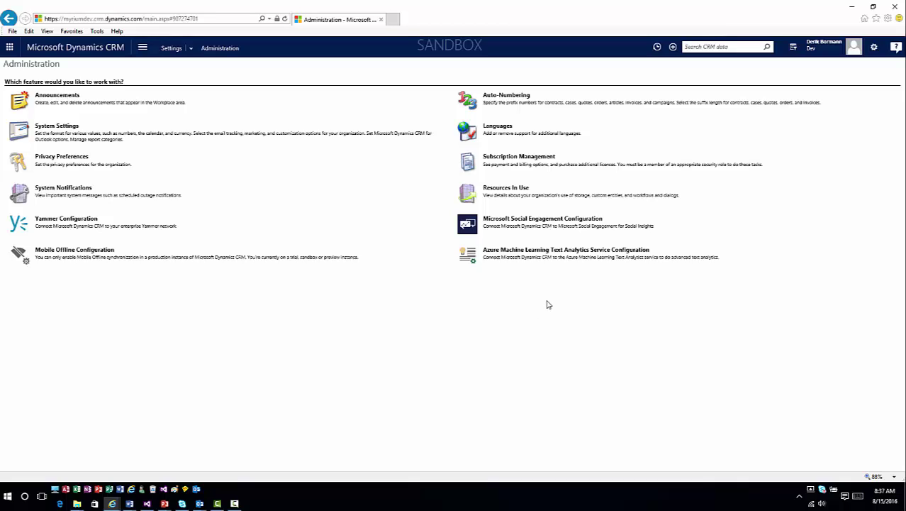
click(557, 256)
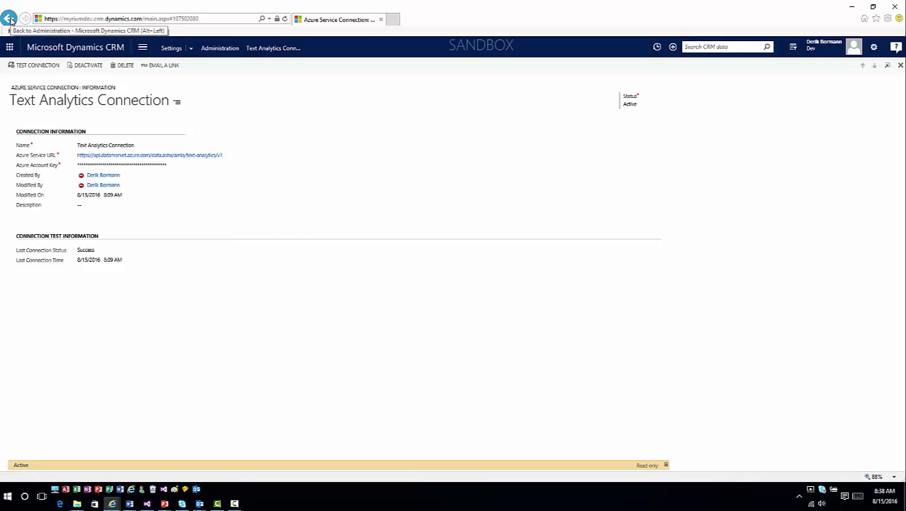
key(alt+Left)
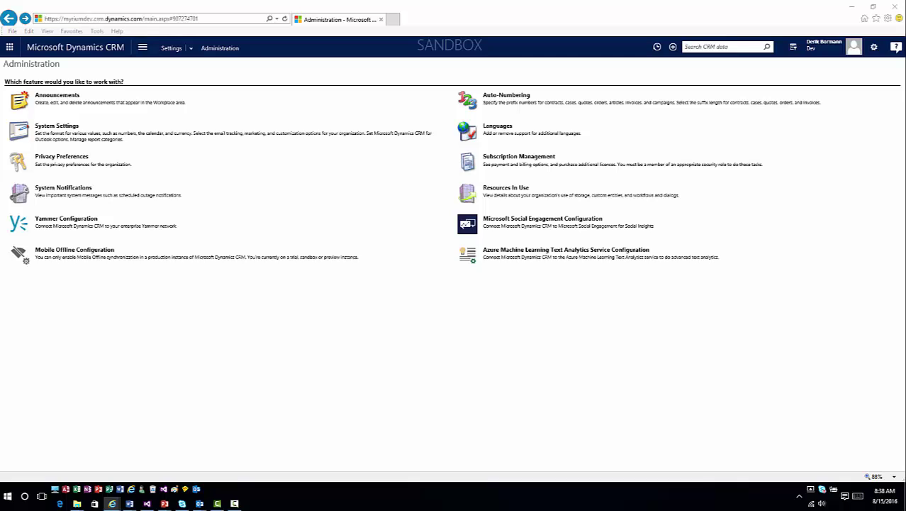
click(398, 23)
click(122, 20)
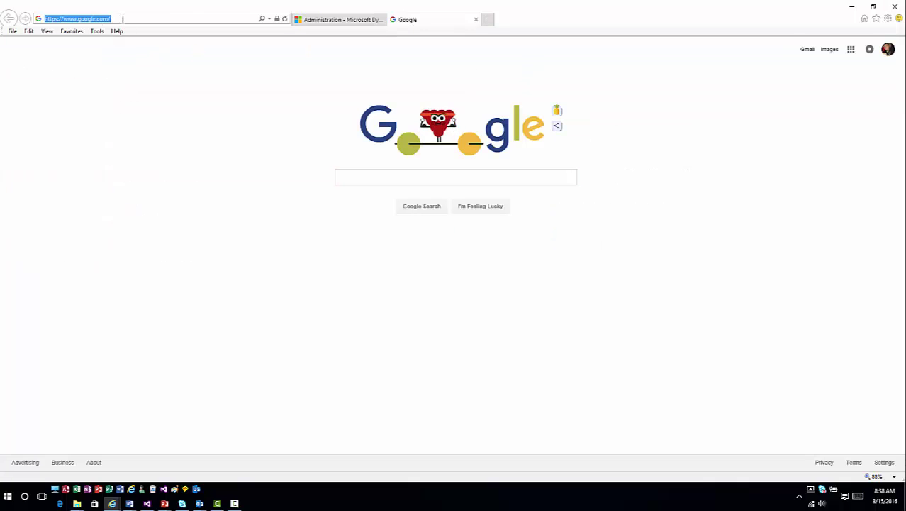
text(https://datamarket.azure.com/home?lc=1033)
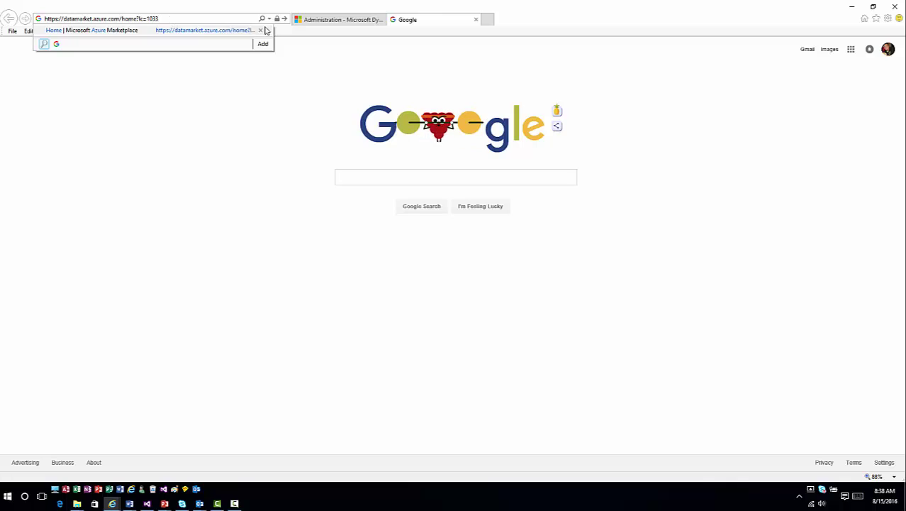
key(Return)
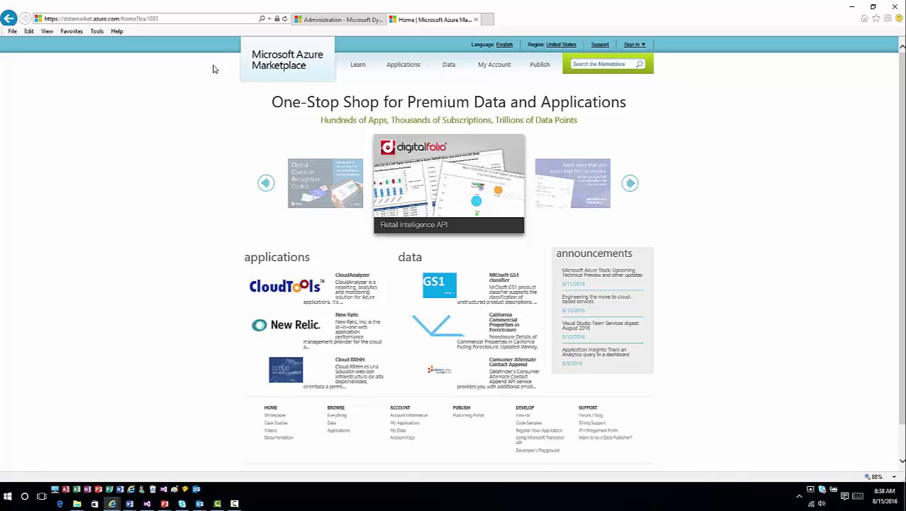
Sign in to the Azure Marketplace with the prefilled Microsoft account, choosing to stay signed in
click(631, 45)
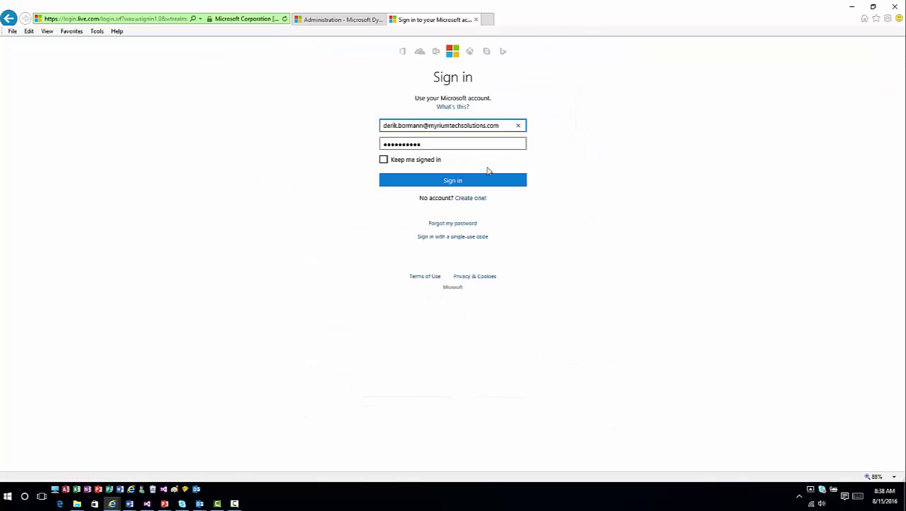
click(384, 160)
click(408, 181)
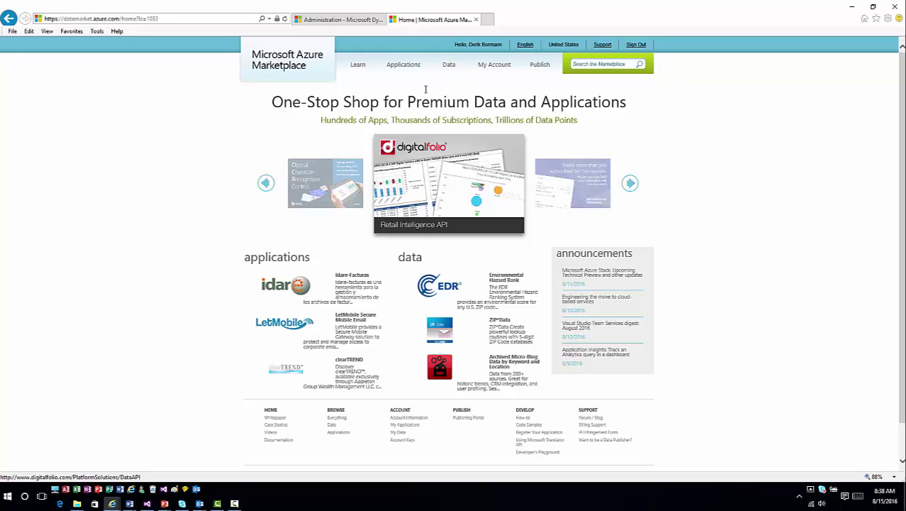
Review the Text Analytics data offering's subscription plans and explore its dataset in the service explorer
click(447, 67)
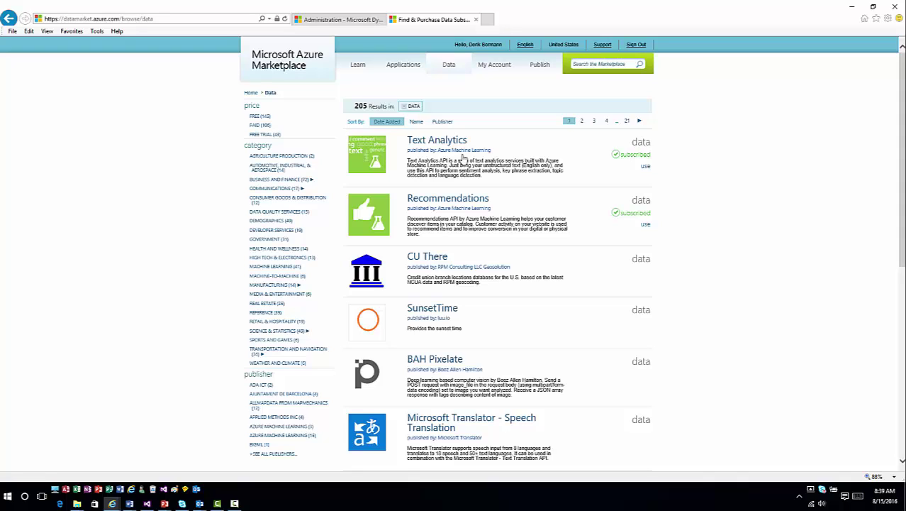
click(379, 171)
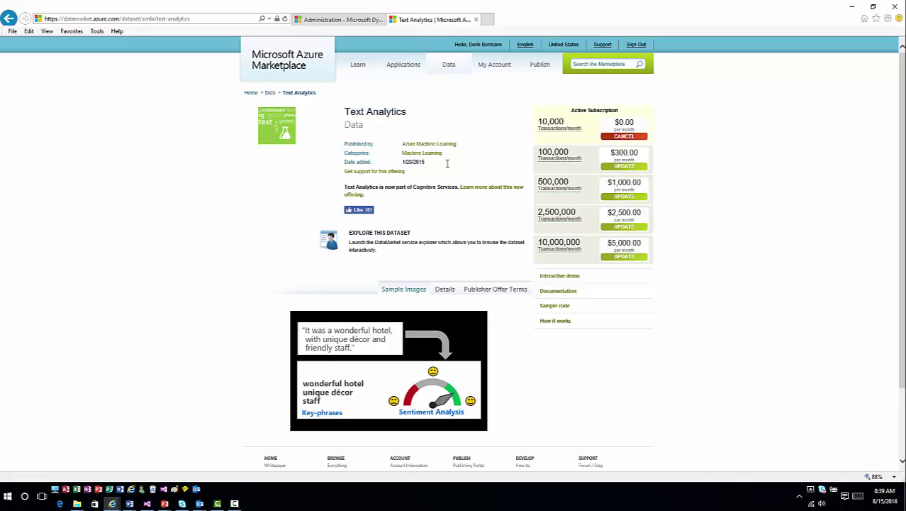
mouse_move(571, 133)
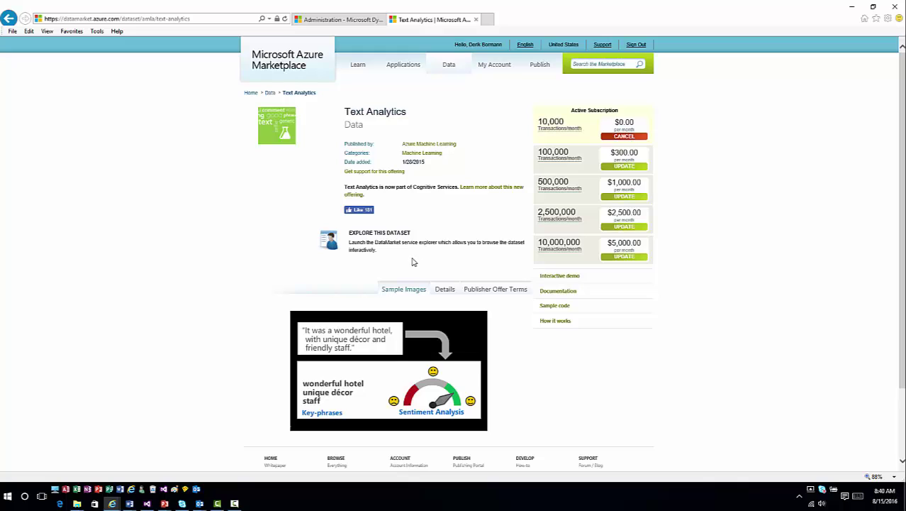
click(387, 237)
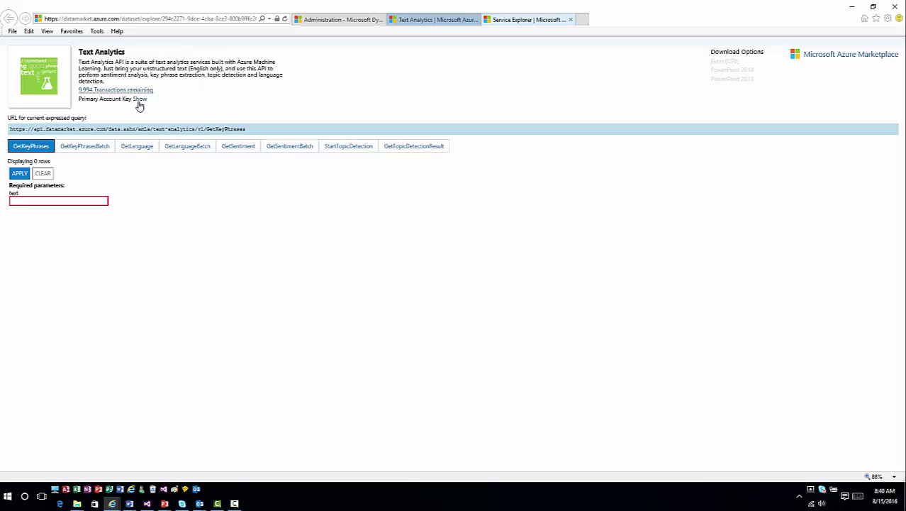
Return to CRM Administration, open the Azure Machine Learning Text Analytics Service Configuration, and test its connection
click(342, 20)
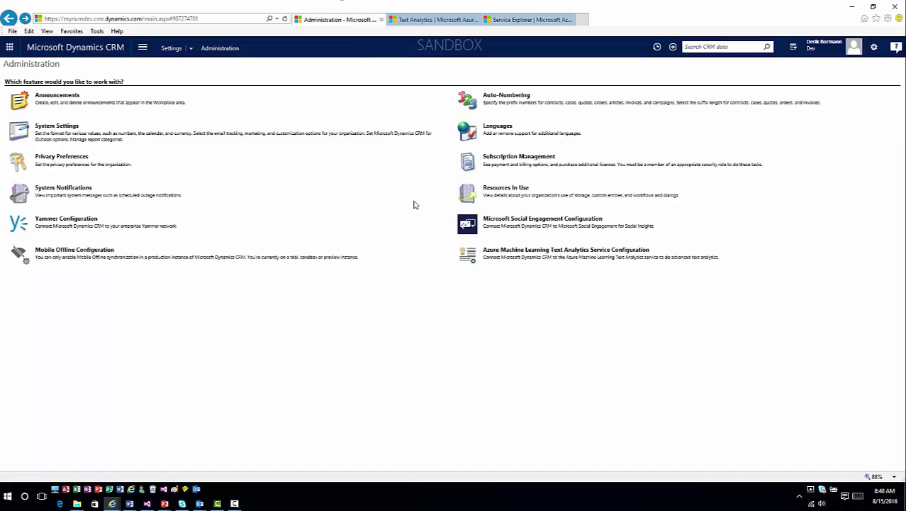
click(539, 256)
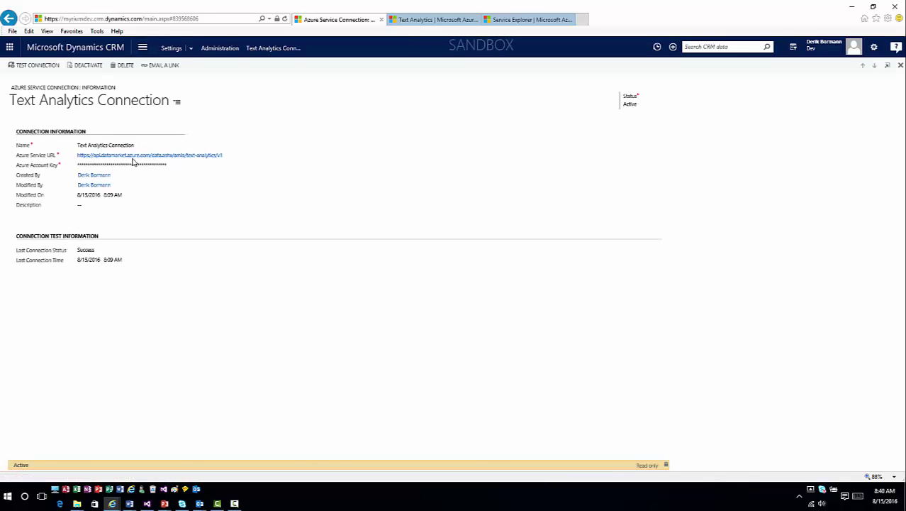
click(140, 166)
click(37, 66)
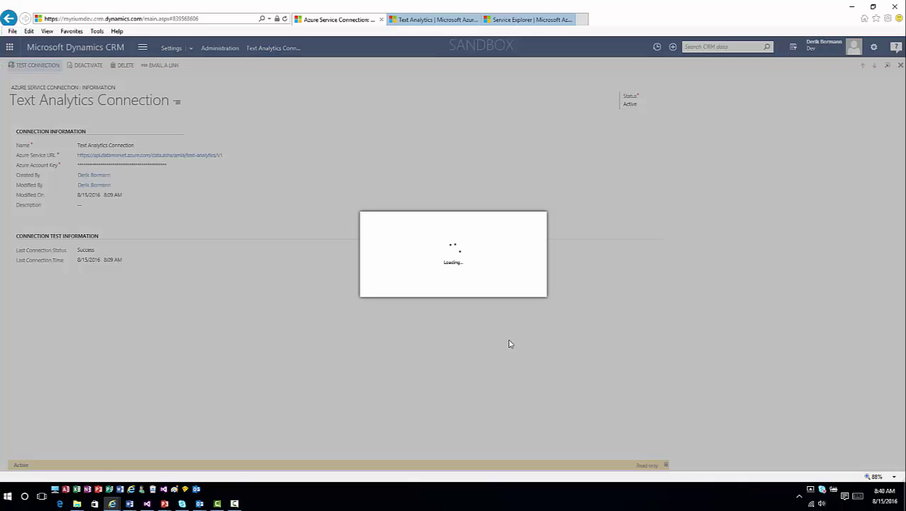
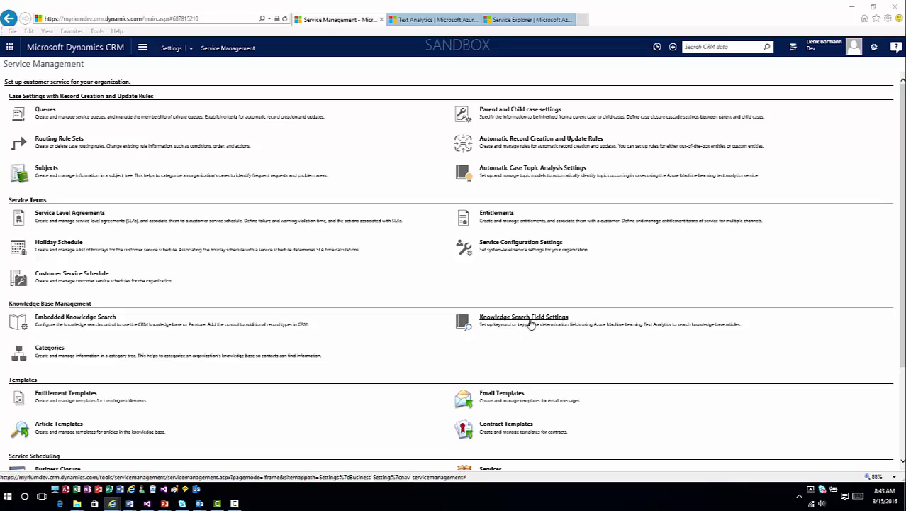
In Knowledge Search Field Settings, create and save a knowledge search model named TODSample with source entity Case and at most 3 key phrases
click(531, 320)
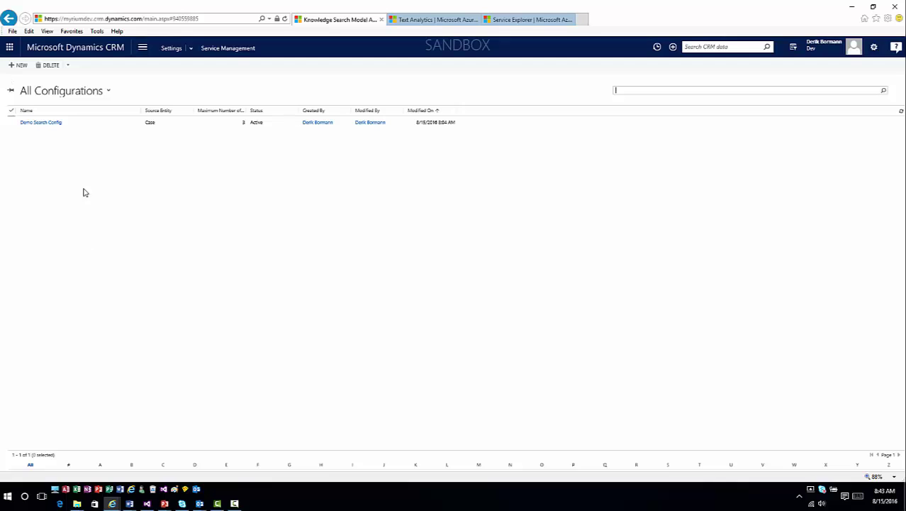
click(20, 65)
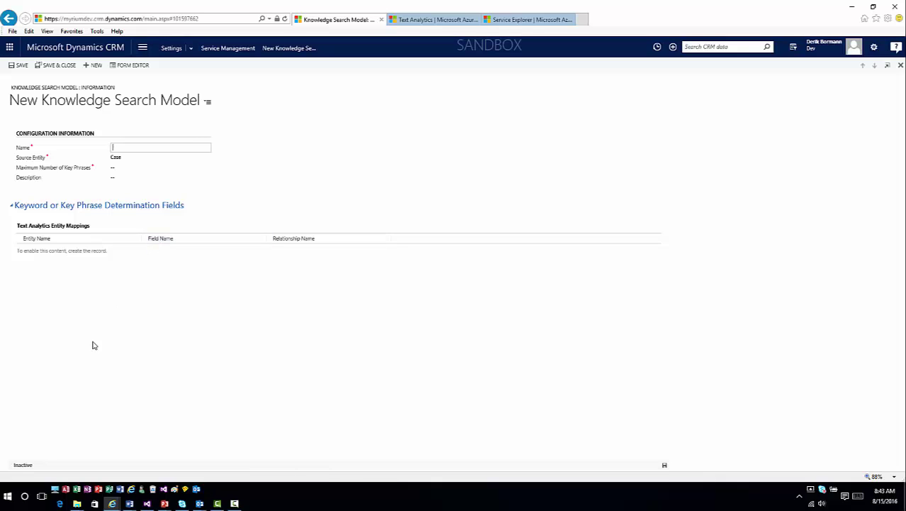
text(TODSample)
key(Tab)
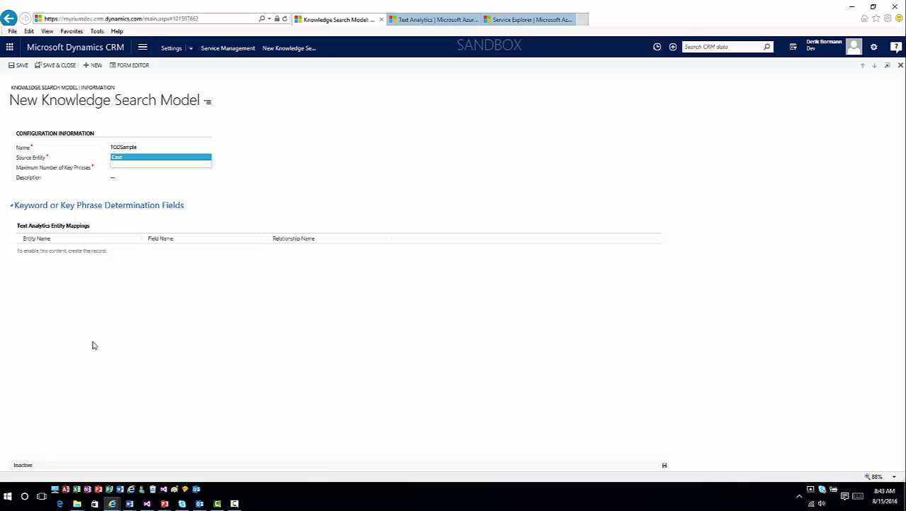
key(Tab)
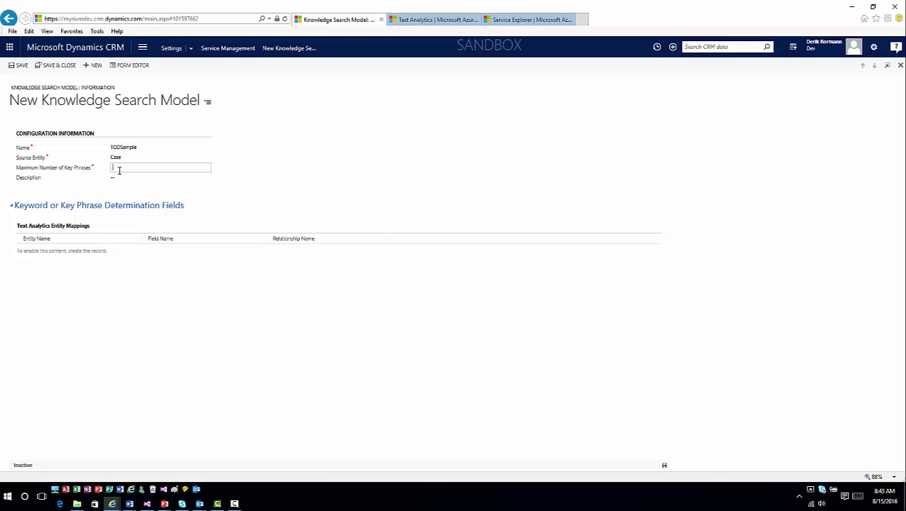
click(122, 157)
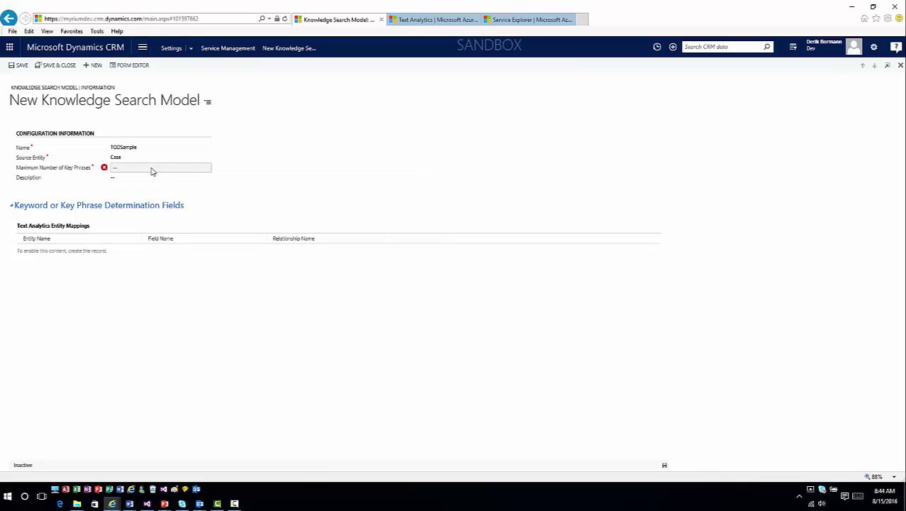
click(151, 169)
text(3)
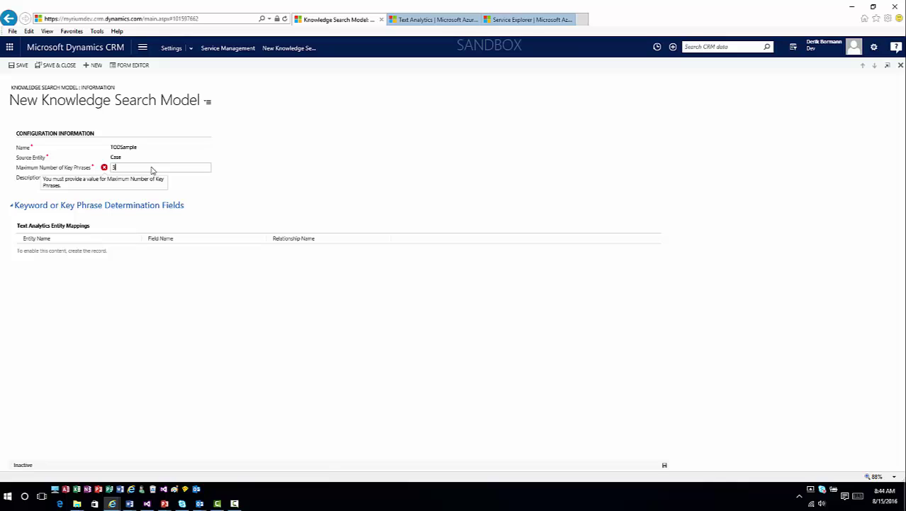
key(Tab)
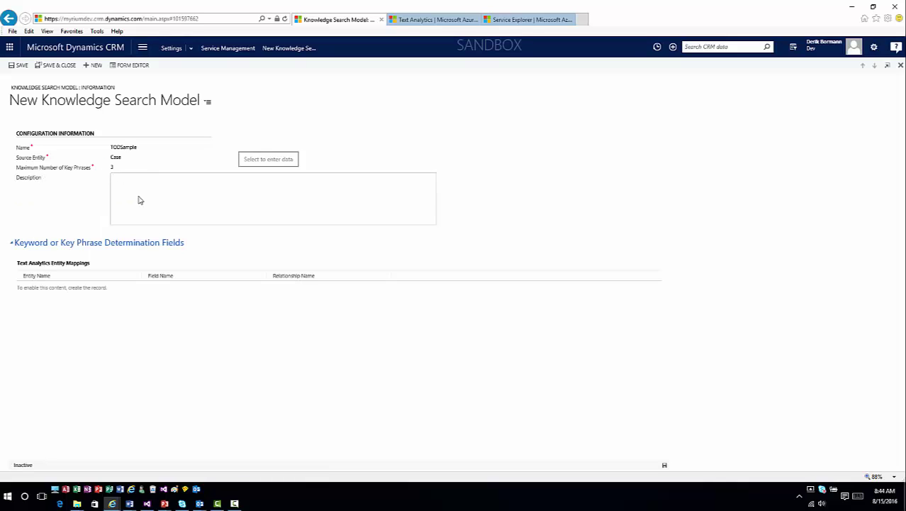
click(17, 65)
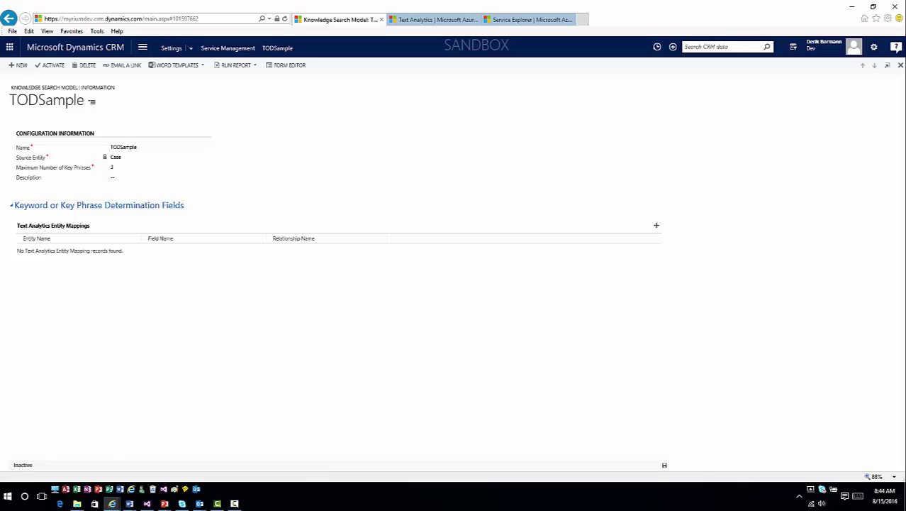
Add and save a text analytics entity mapping for the TODSample model with entity Case and field Case Title
click(657, 227)
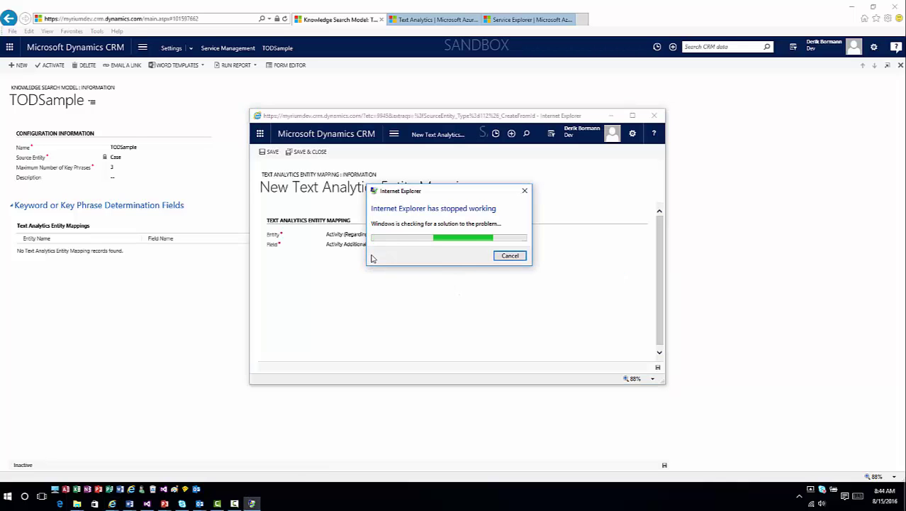
click(510, 256)
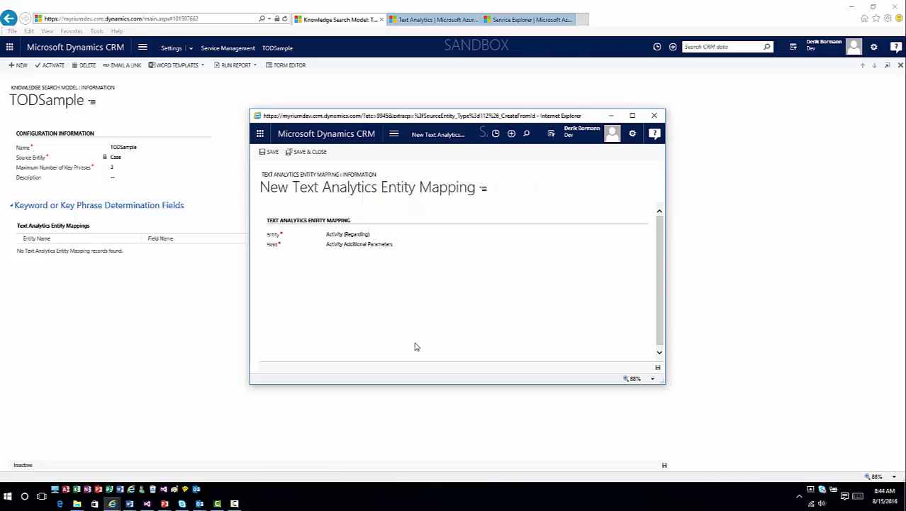
click(362, 237)
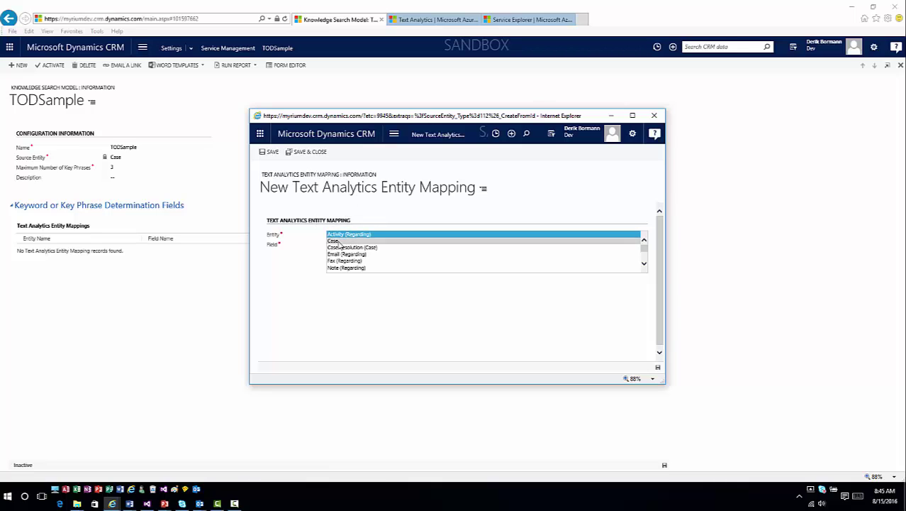
click(348, 240)
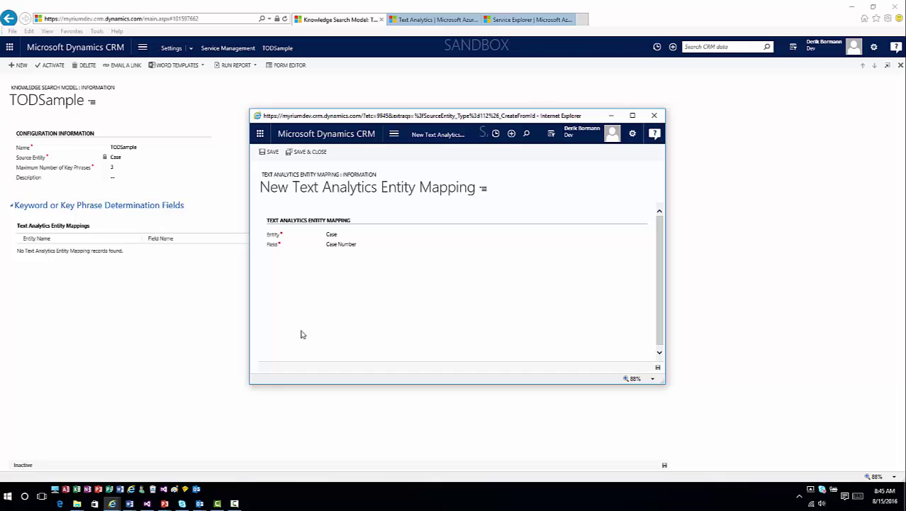
click(342, 246)
click(346, 248)
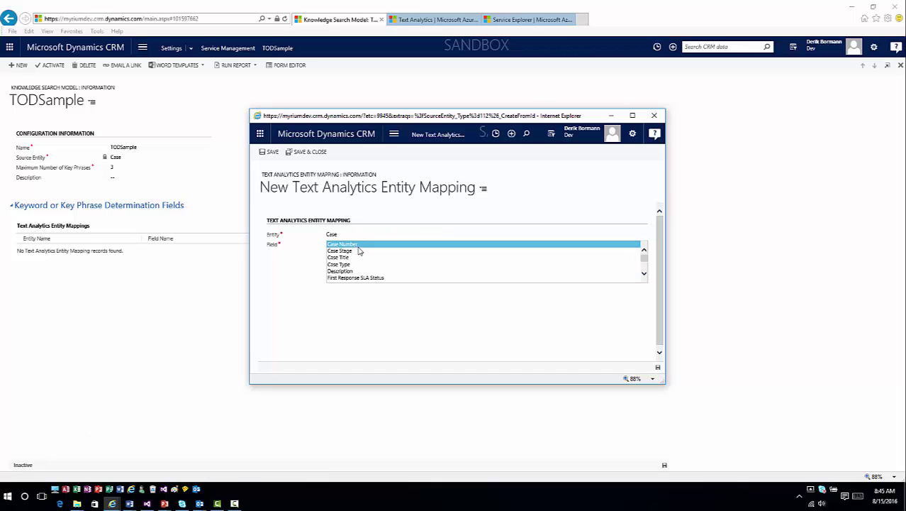
click(358, 257)
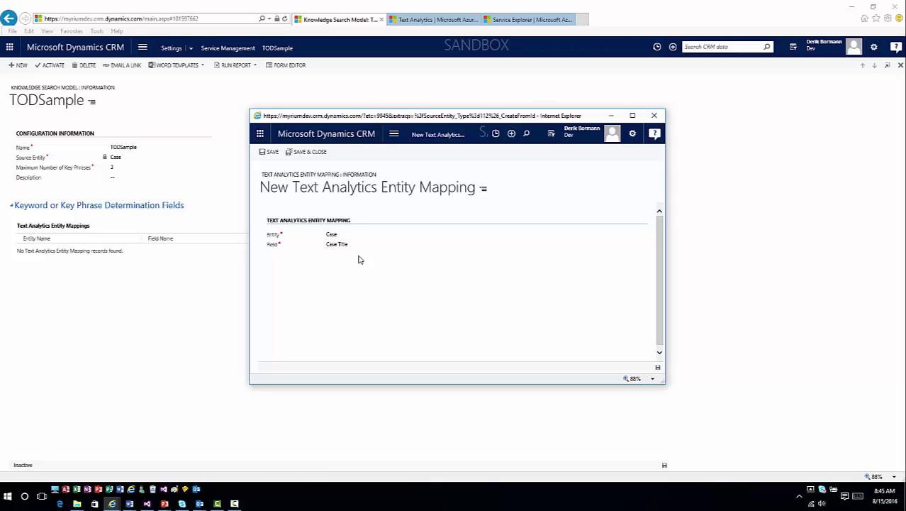
click(316, 153)
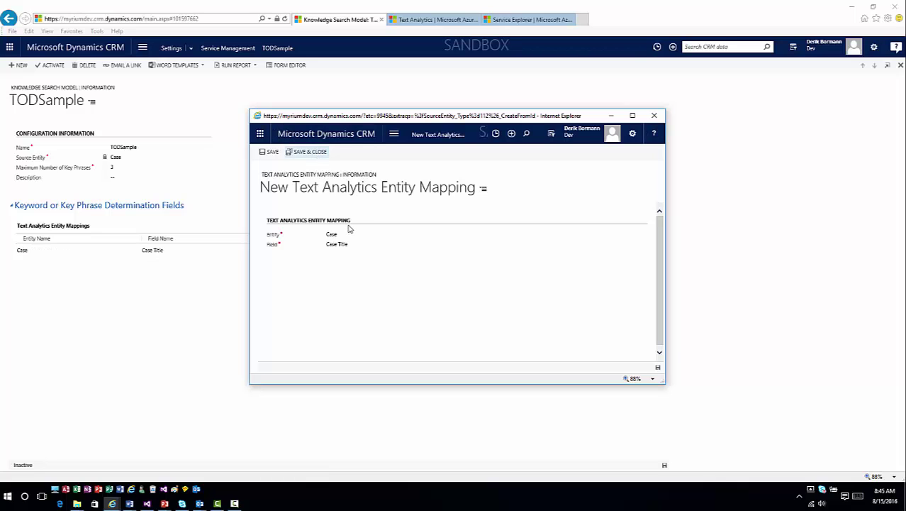
Add and save a second text analytics entity mapping with entity Case and field Description
click(657, 225)
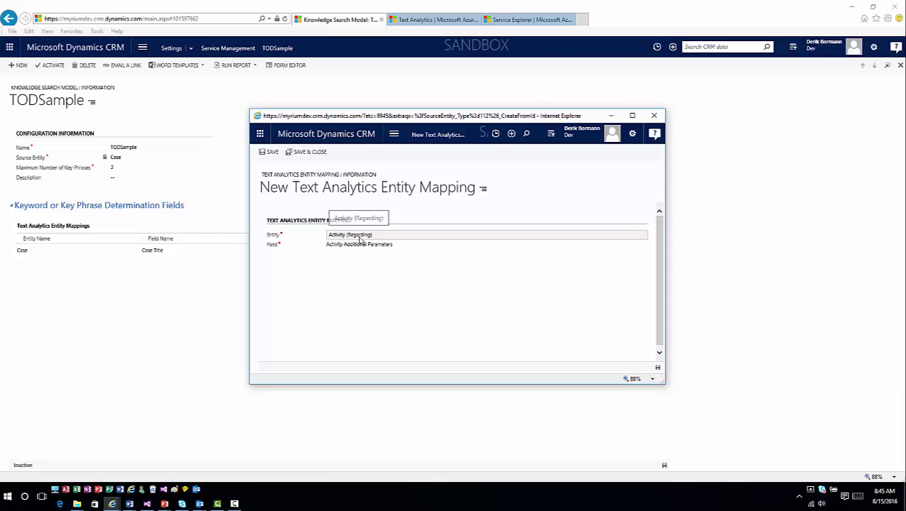
click(360, 237)
click(345, 242)
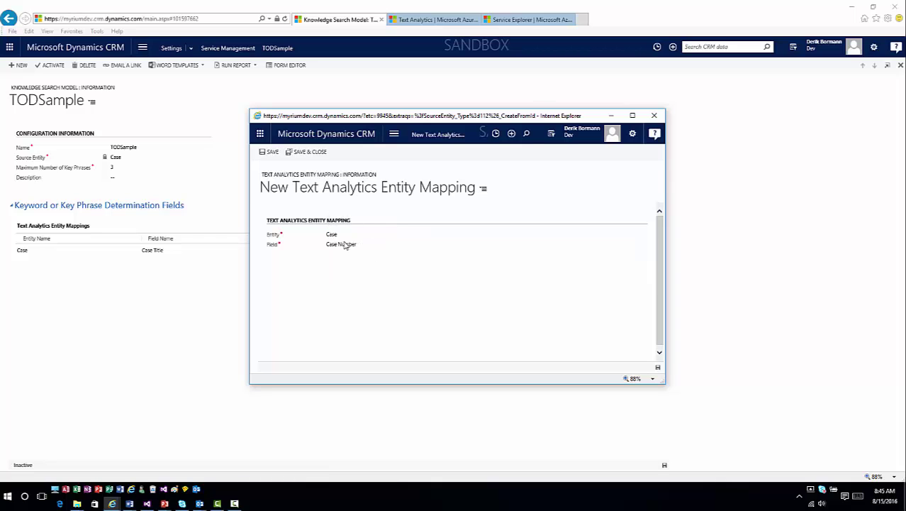
click(356, 248)
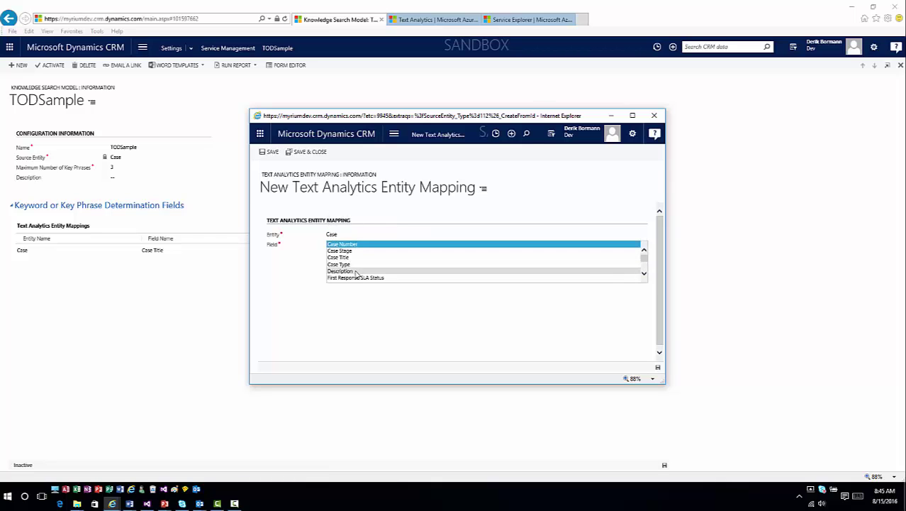
click(356, 271)
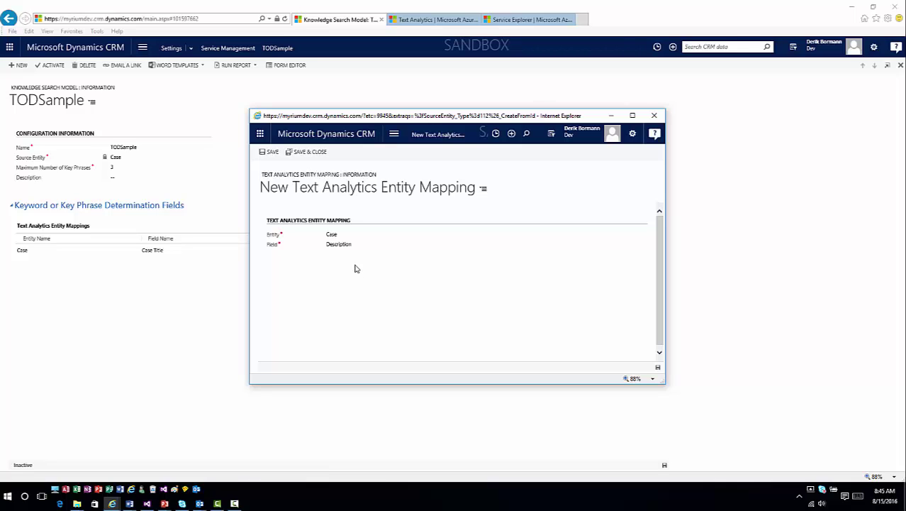
click(316, 155)
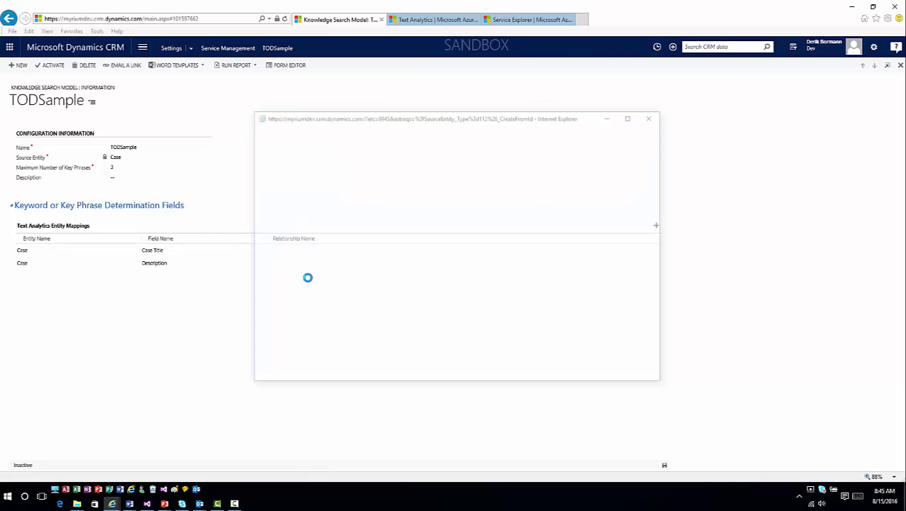
Add and save an entity mapping for the Description field of Activity (Regarding), and activate the TODSample knowledge search model
click(656, 225)
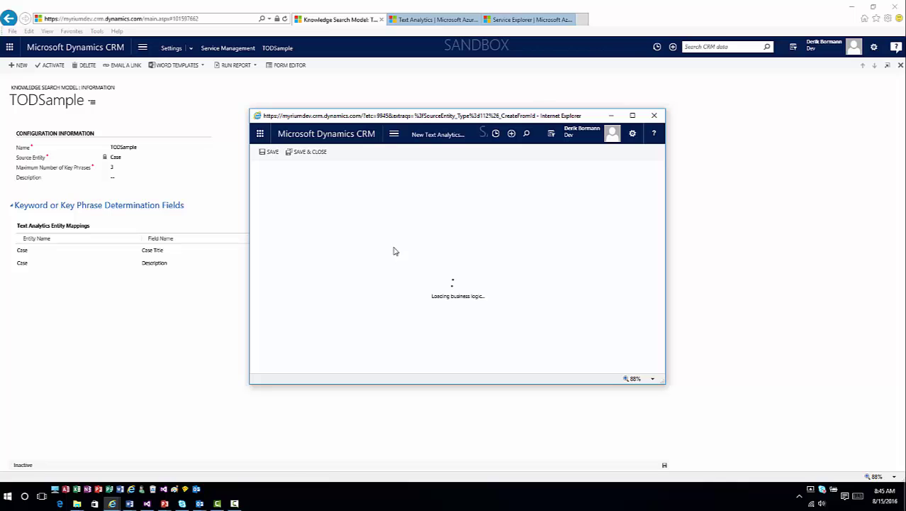
click(394, 246)
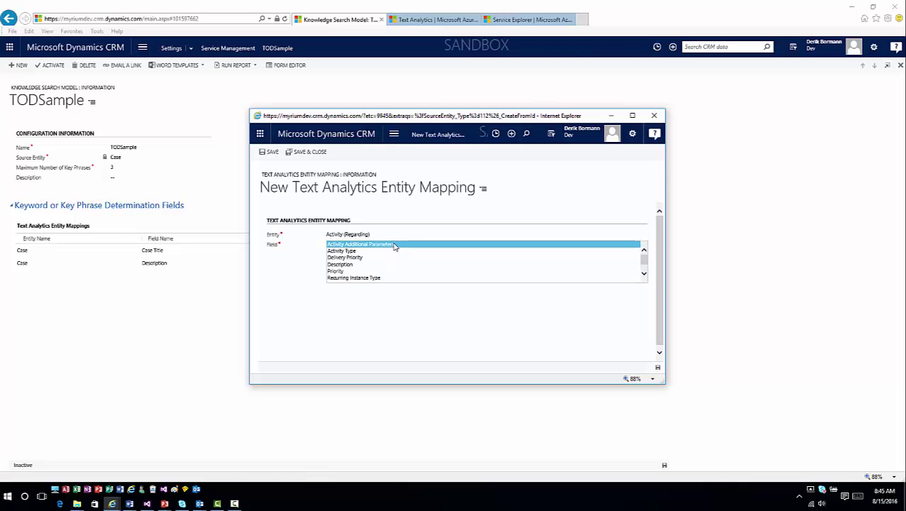
click(379, 264)
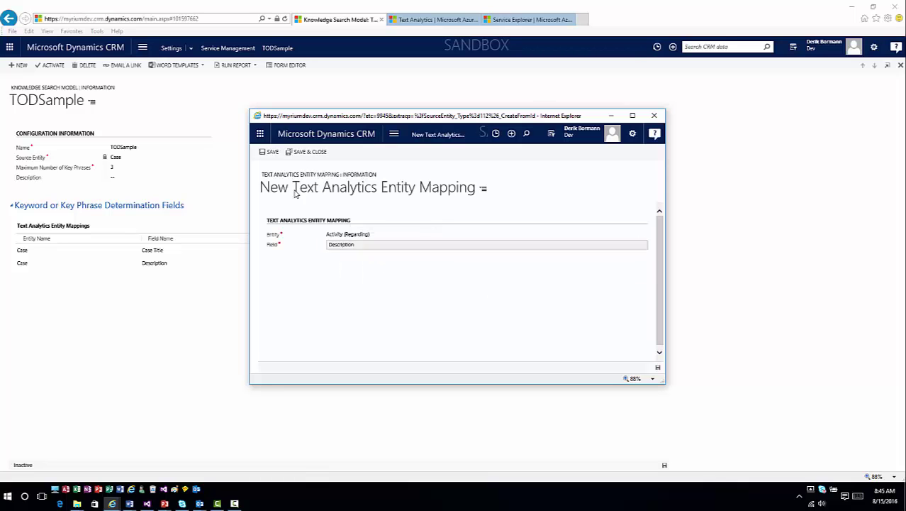
click(305, 153)
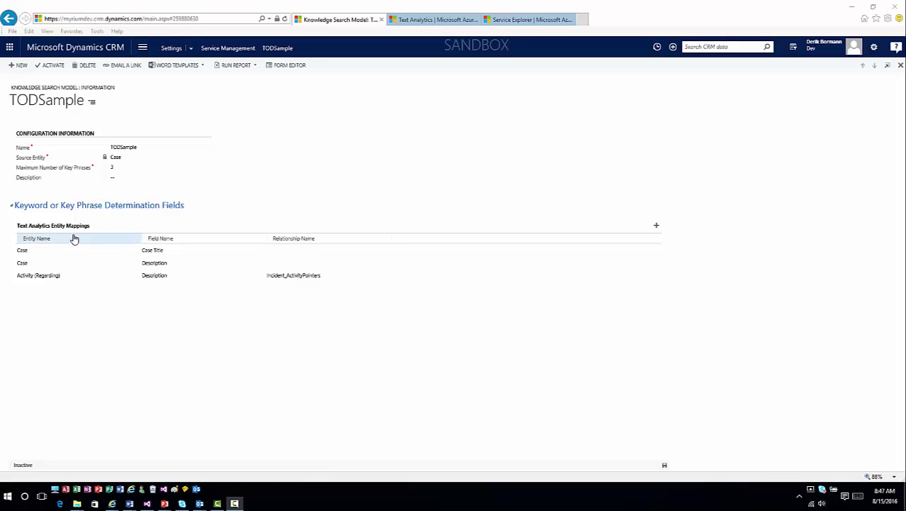
click(56, 64)
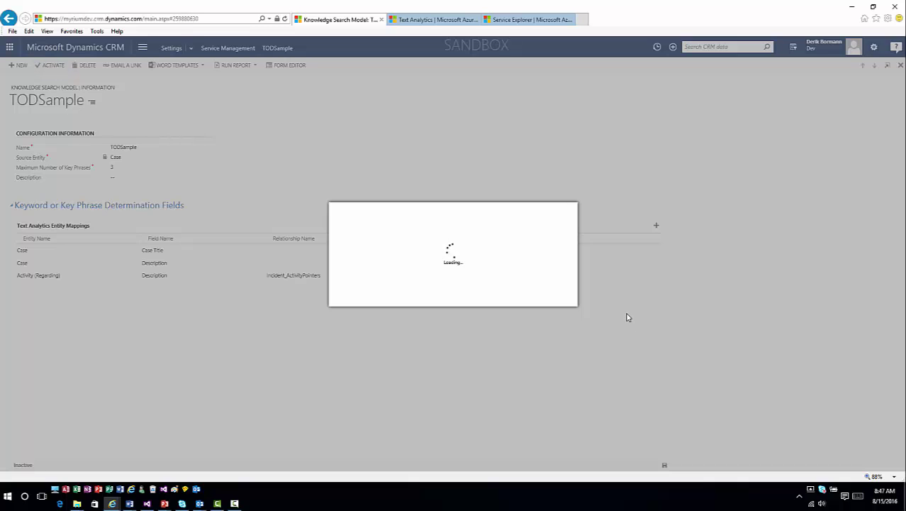
click(520, 298)
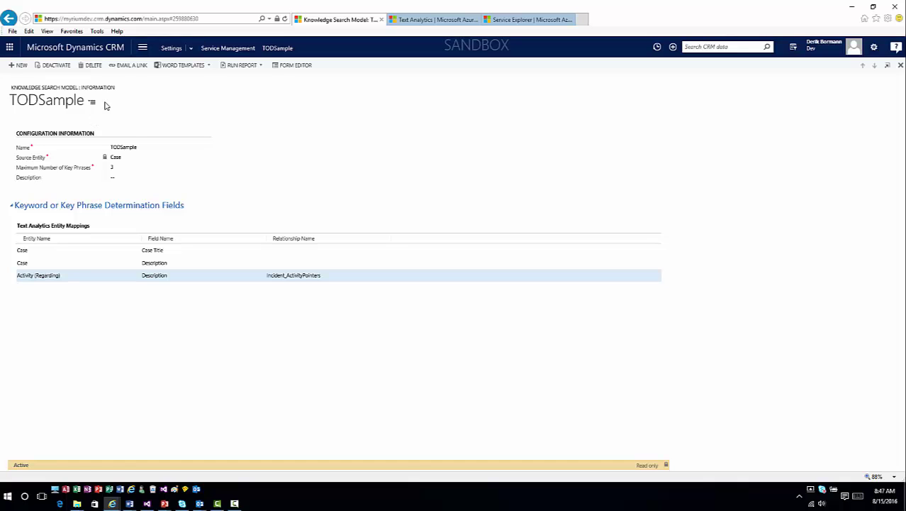
Go to the service cases, customize the Case entity, and open its main form named Case for editing
click(143, 48)
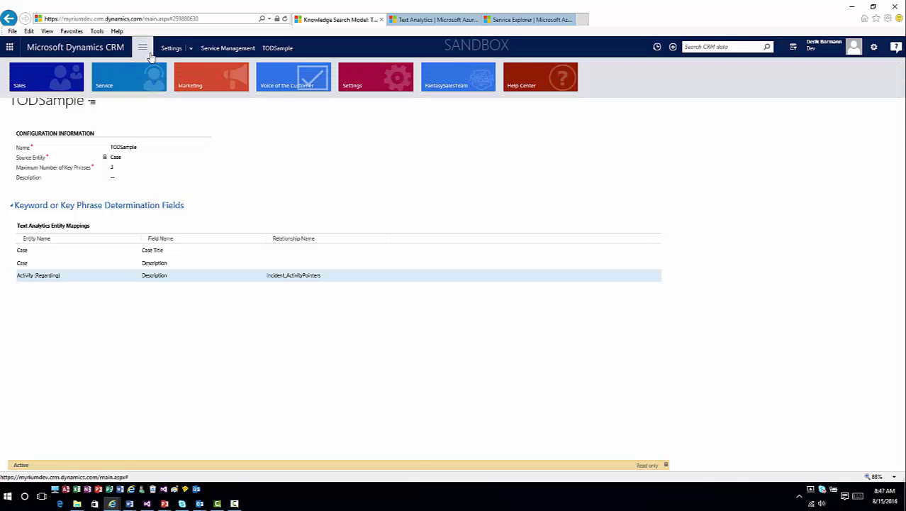
click(134, 75)
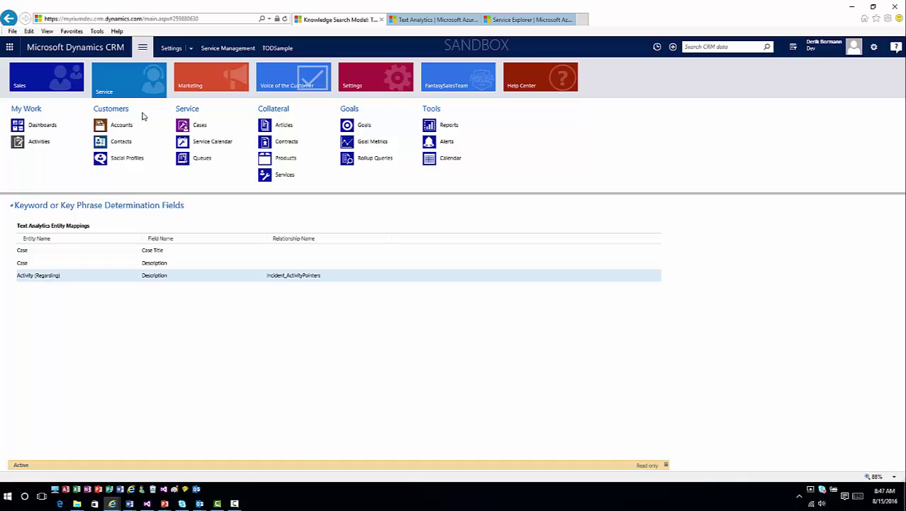
click(220, 133)
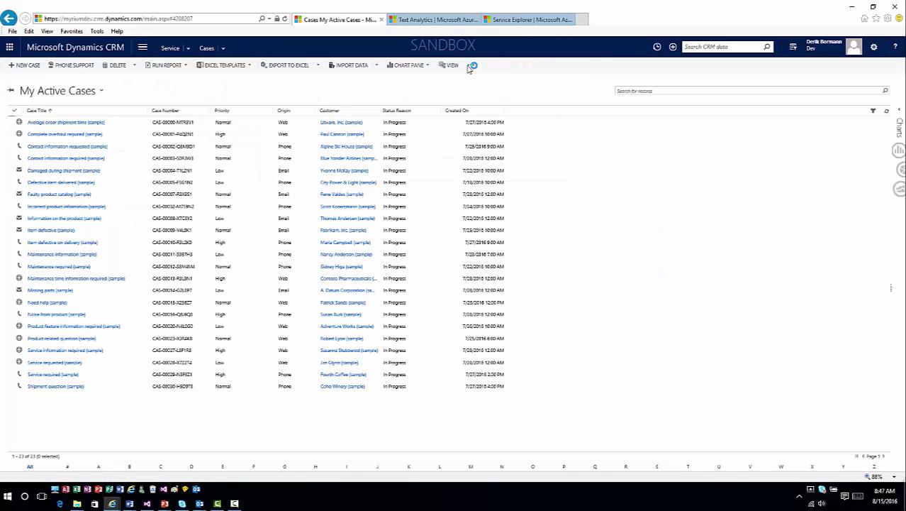
click(471, 65)
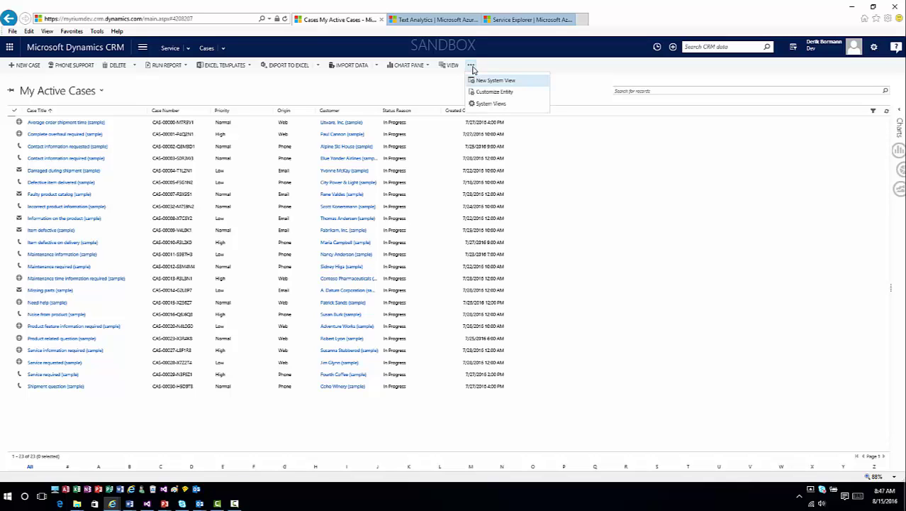
click(483, 92)
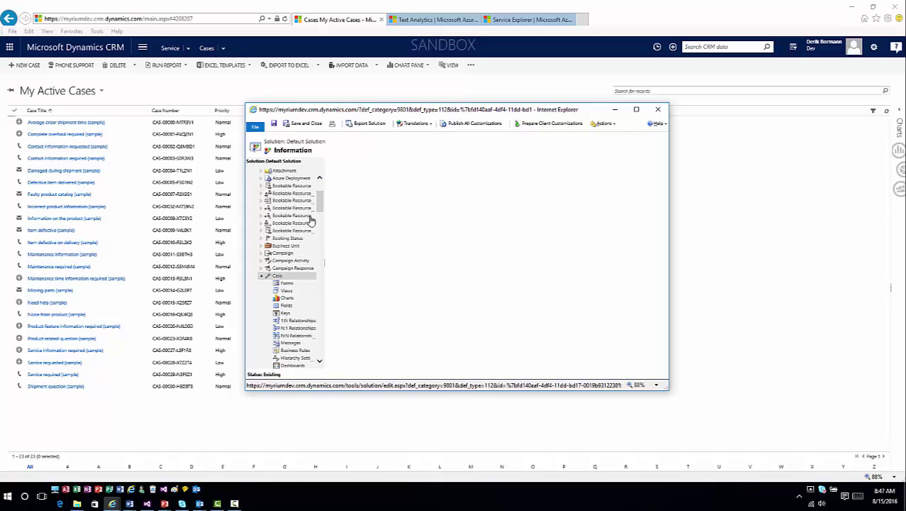
click(287, 283)
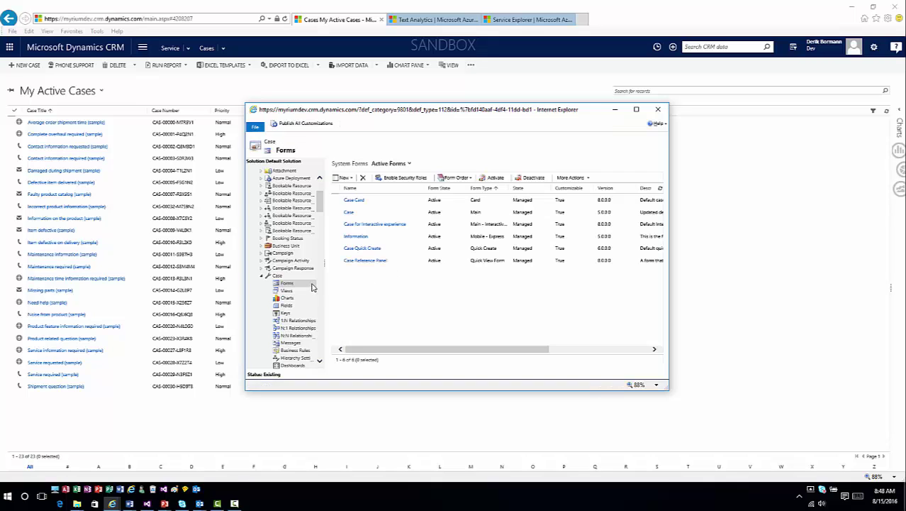
click(388, 215)
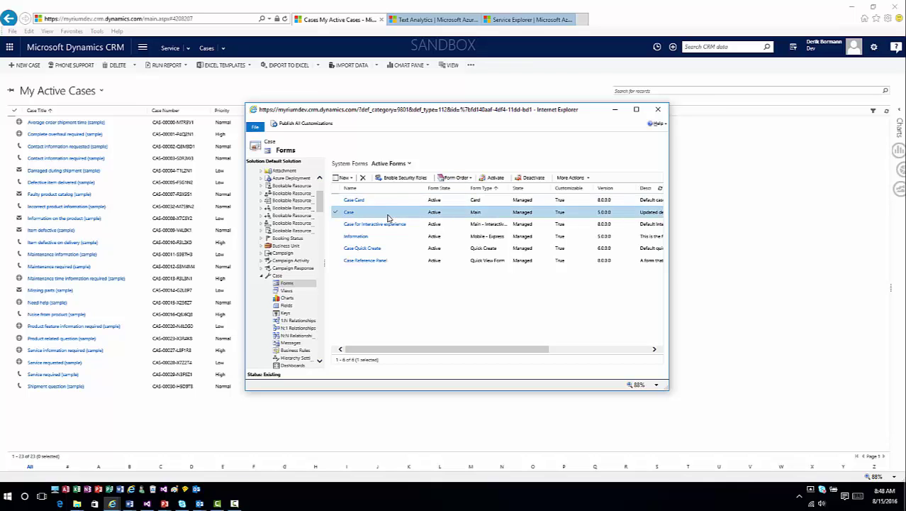
double_click(388, 214)
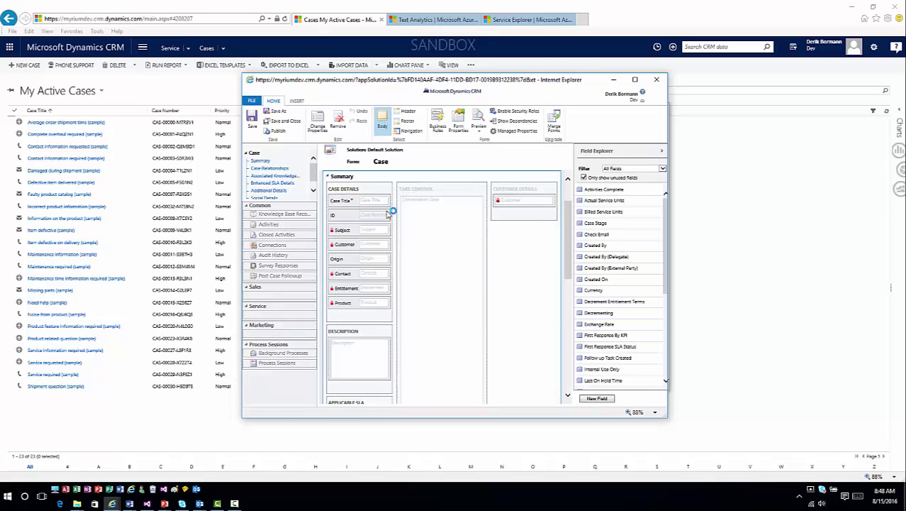
Try giving the Conversation Tabs control's automatic knowledge base suggestions using Text analytics, and cancel its properties
double_click(447, 245)
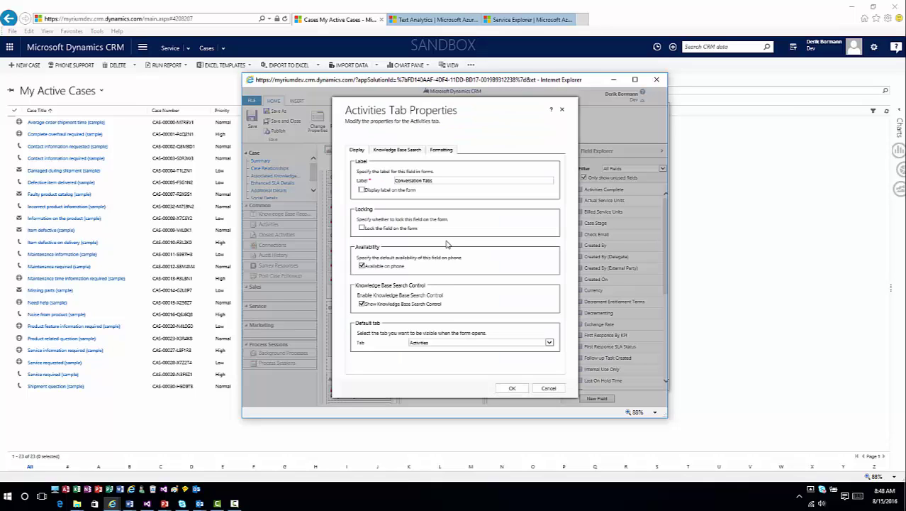
click(398, 153)
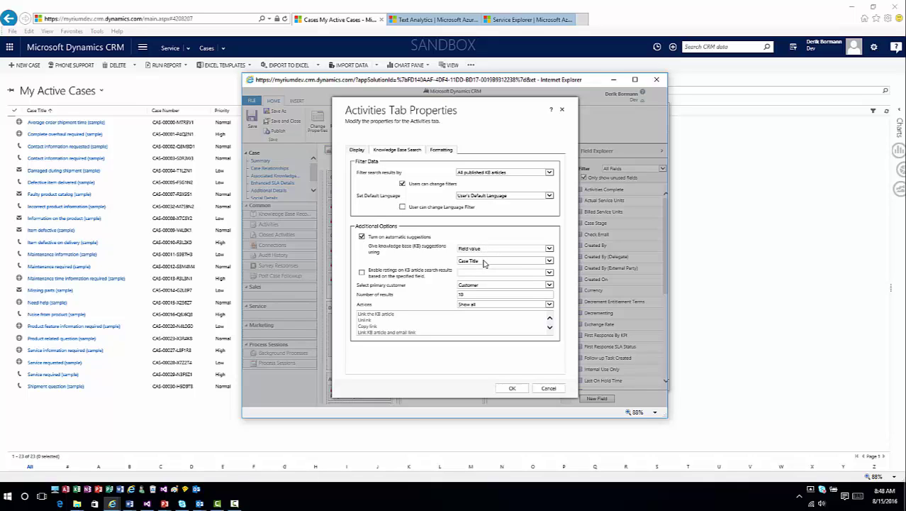
click(488, 249)
click(485, 259)
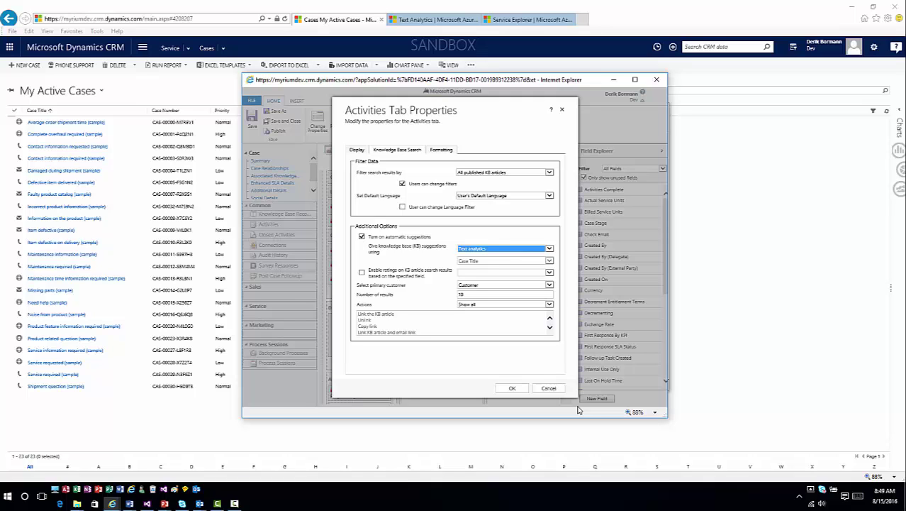
click(549, 389)
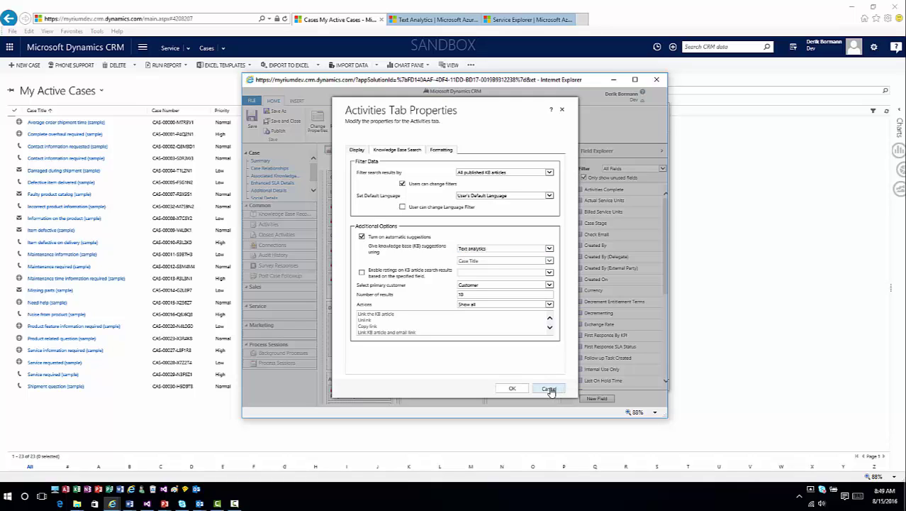